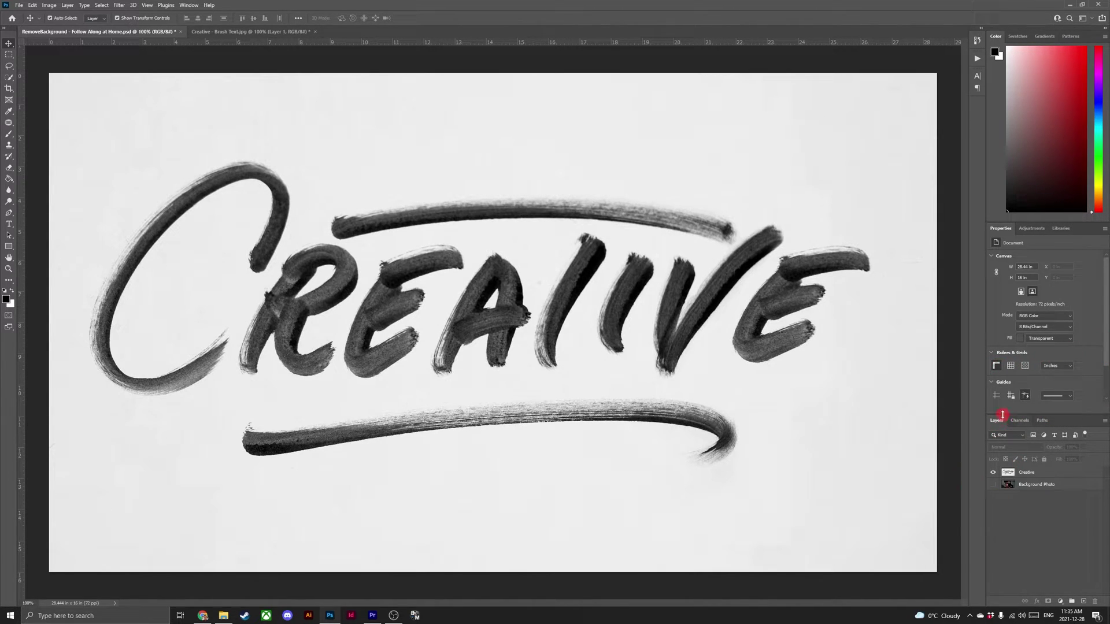
- Toggle the Creative and Background Photo layers to check the photo beneath the lettering
left_click(993, 475)
left_click(993, 475)
left_click(992, 484)
left_click(993, 472)
left_click(993, 473)
left_click(993, 485)
- Bring up the Actions and Channels panels from the Window menu
left_click(189, 6)
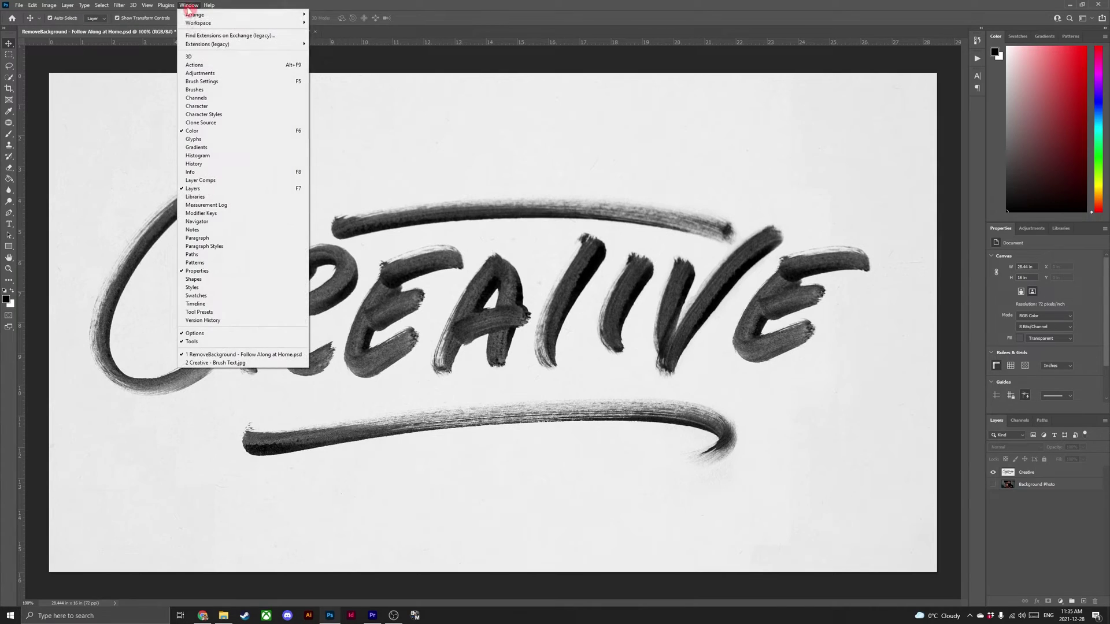
left_click(215, 65)
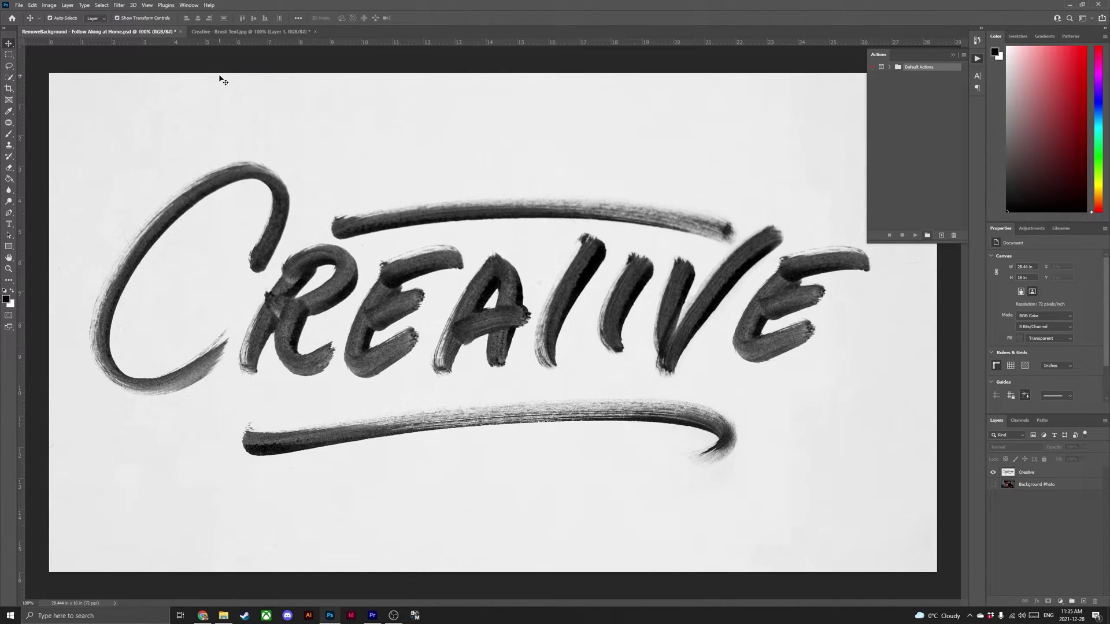
left_click(189, 6)
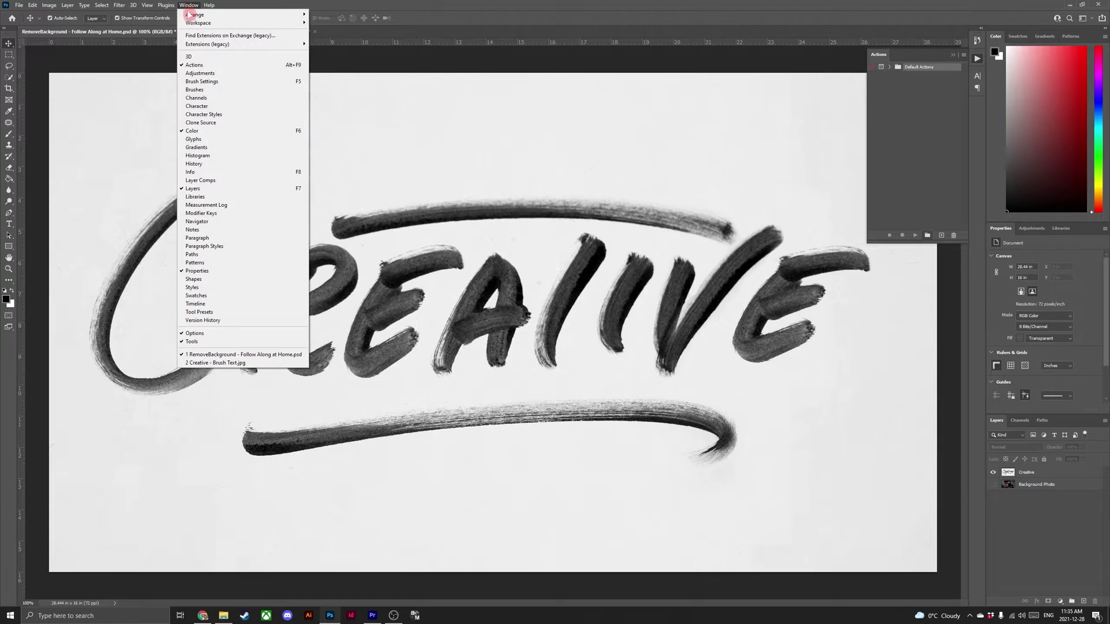
left_click(225, 98)
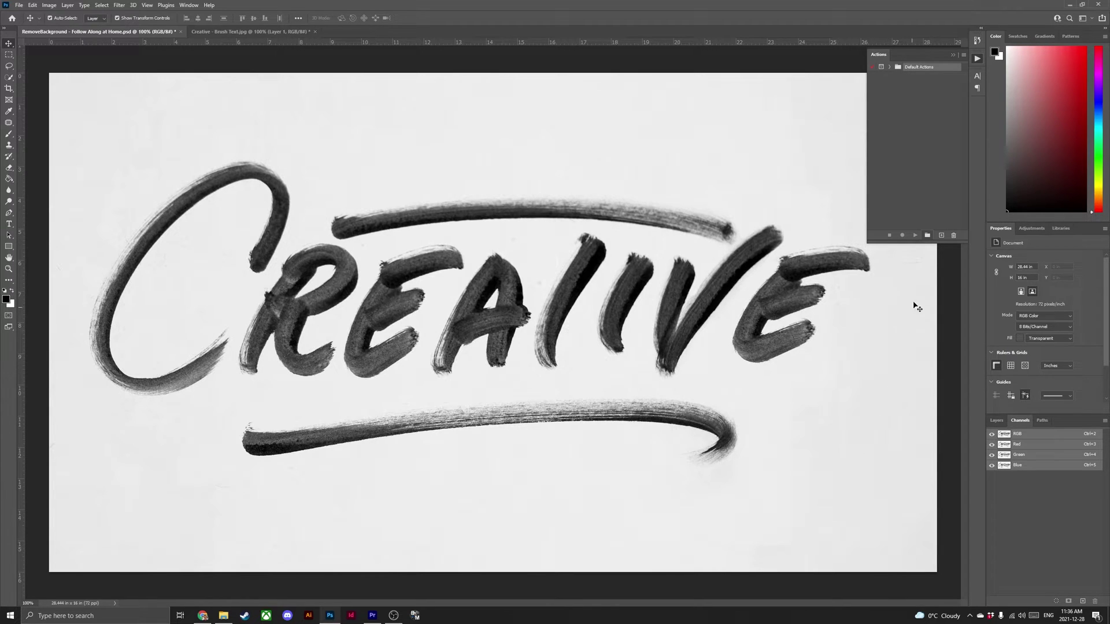
- Create a new action set named 'Remove Background'
left_click(931, 149)
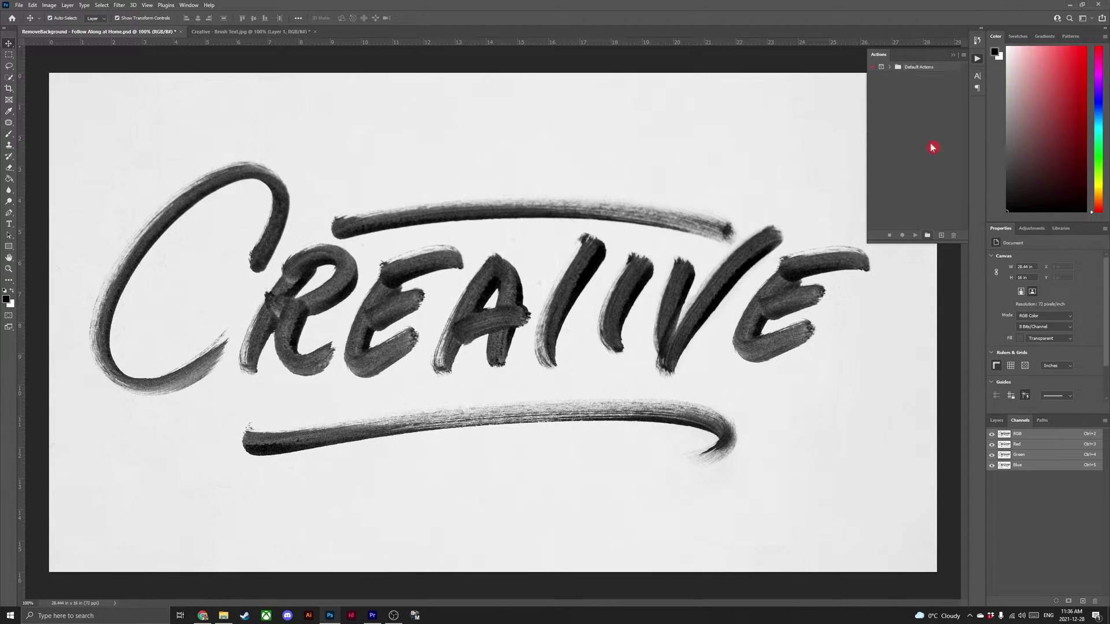
left_click(927, 235)
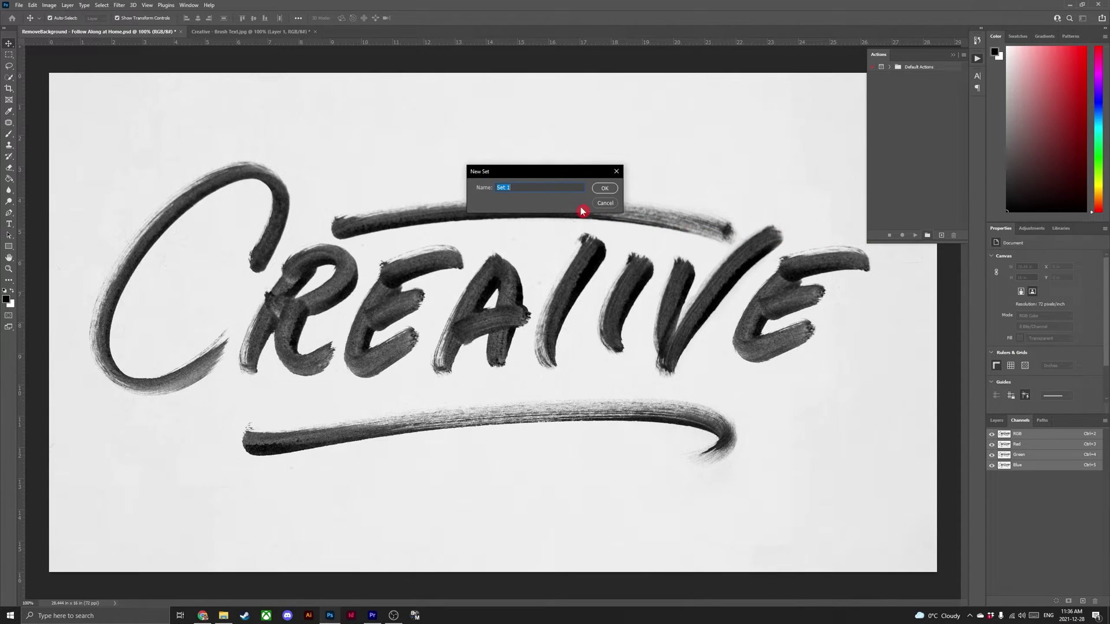
type("Remove Background")
left_click(605, 188)
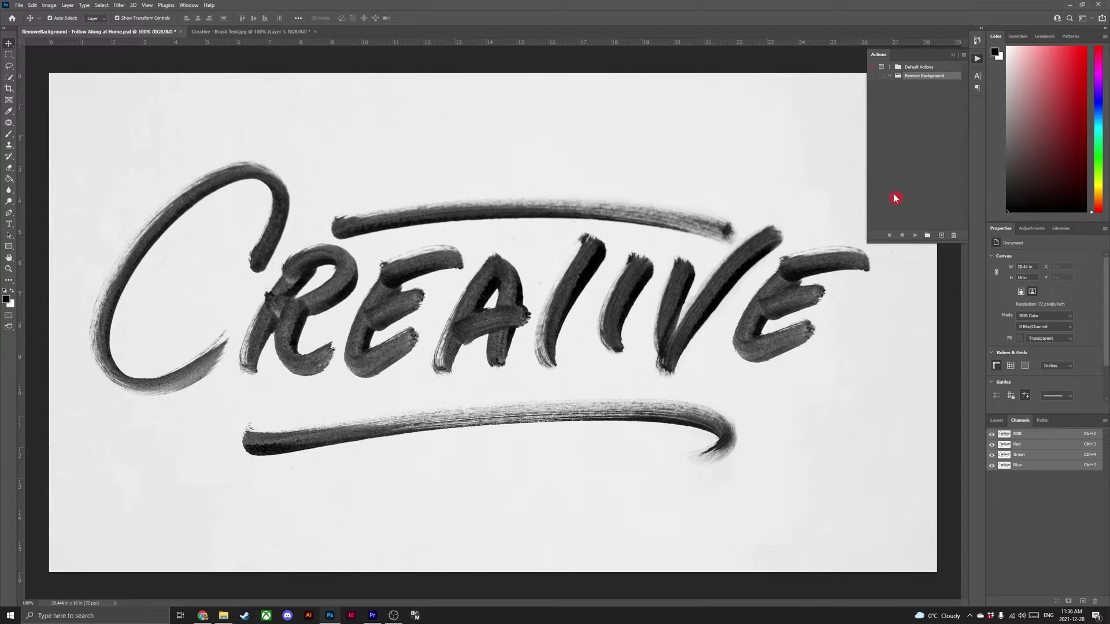
- Add a 'Remove Background' action to the set and start recording
left_click(942, 236)
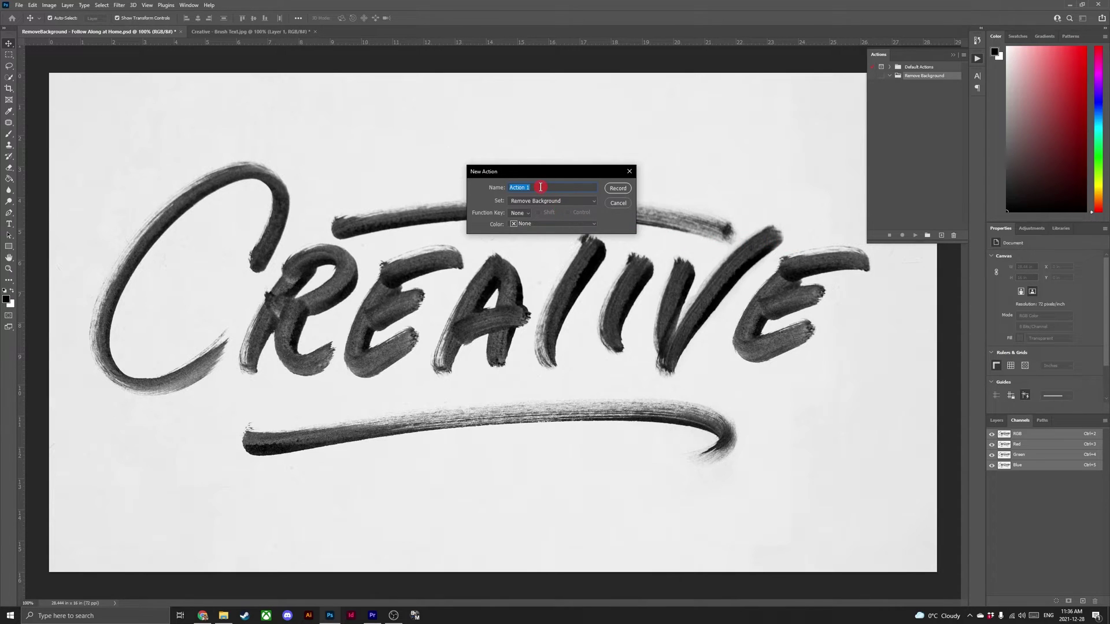
type("Remove Background")
left_click(618, 188)
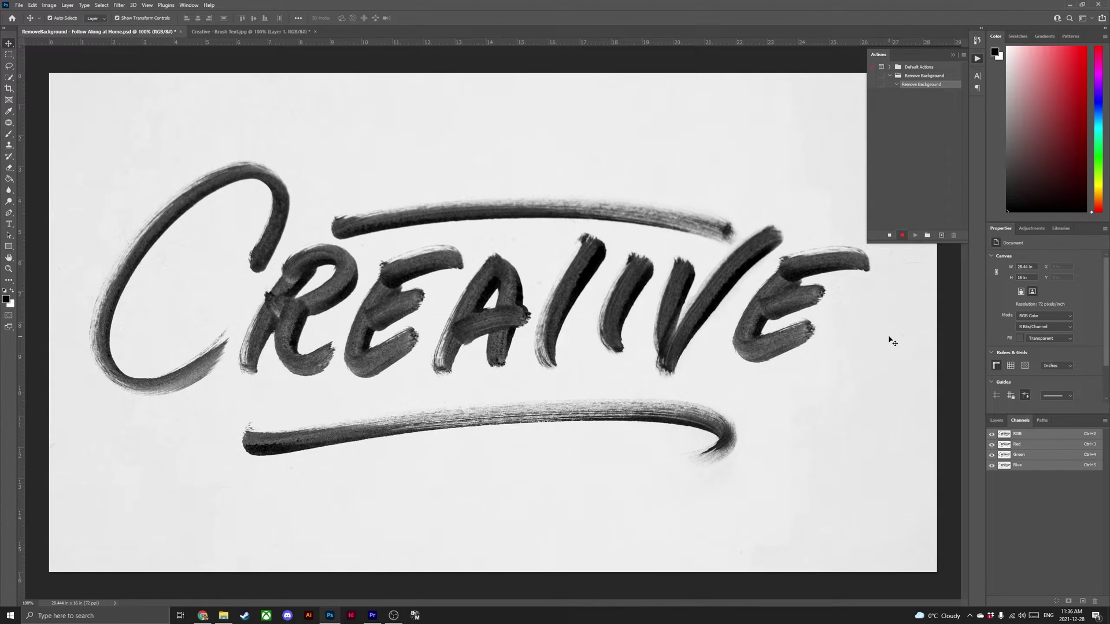
- Make the Creative layer active and select the entire canvas
left_click(994, 421)
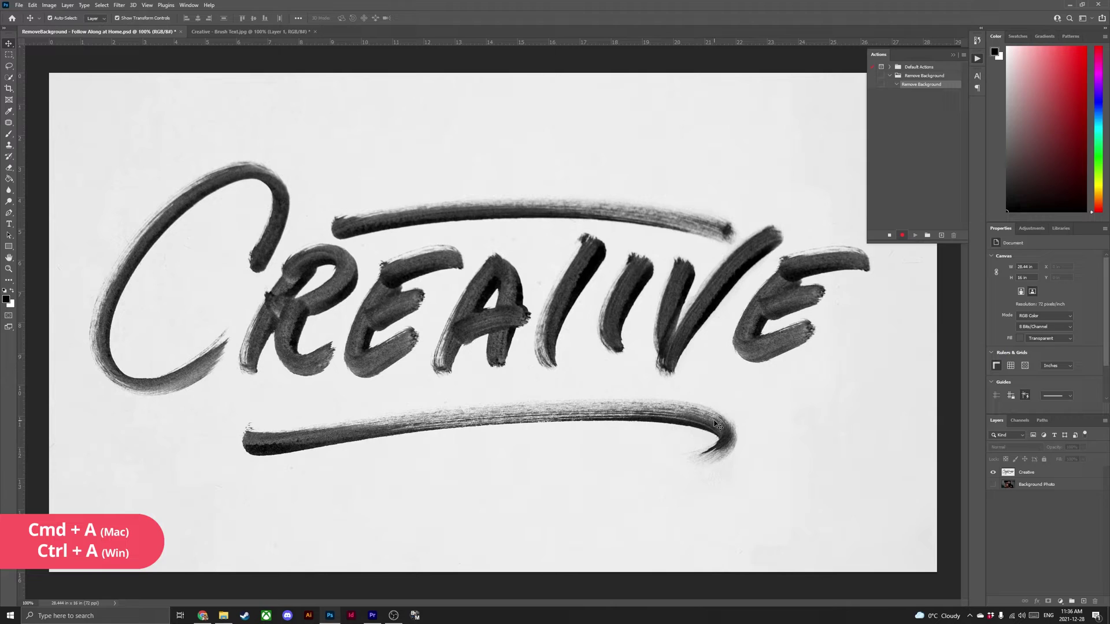
key("ctrl+a")
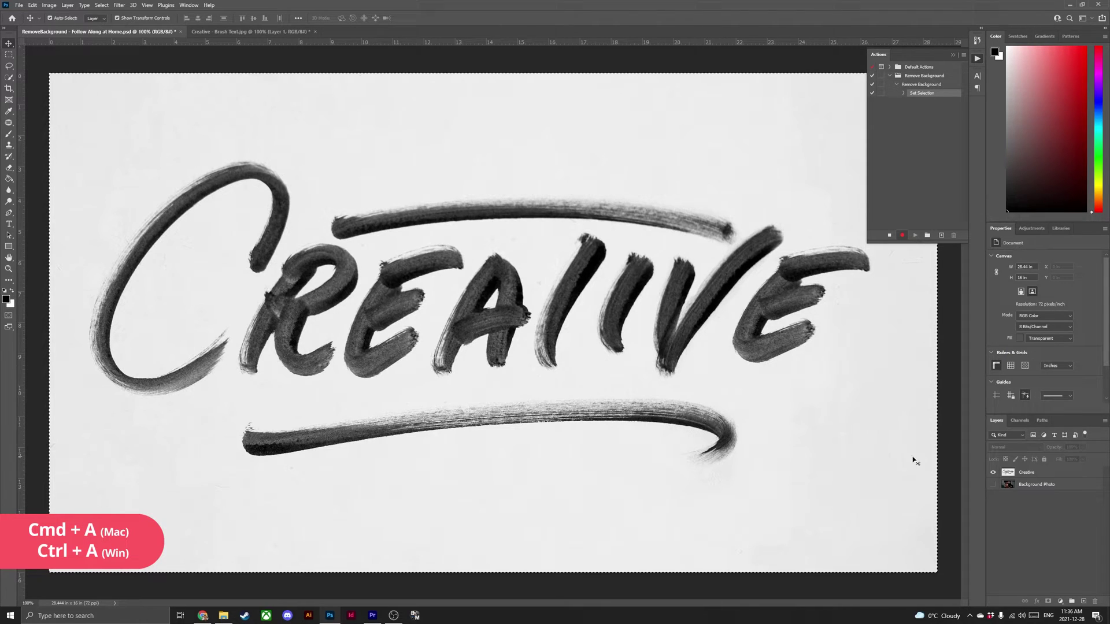
left_click(1032, 473)
key("ctrl+a")
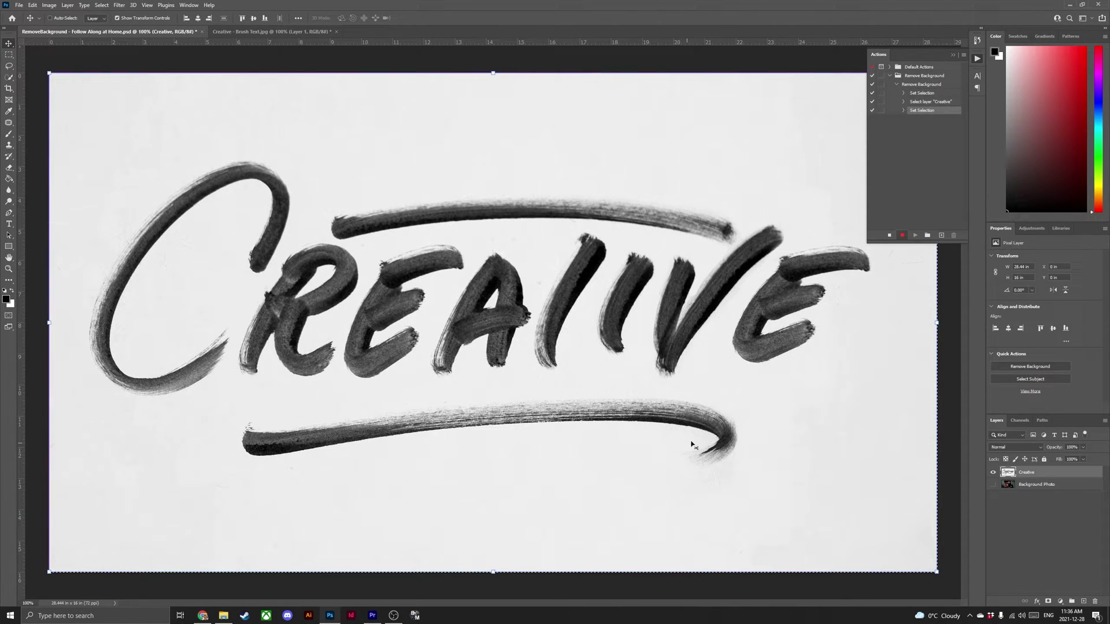
- Load the RGB tones as a selection, save it as Alpha 1, then reload Alpha 1
left_click(1020, 422)
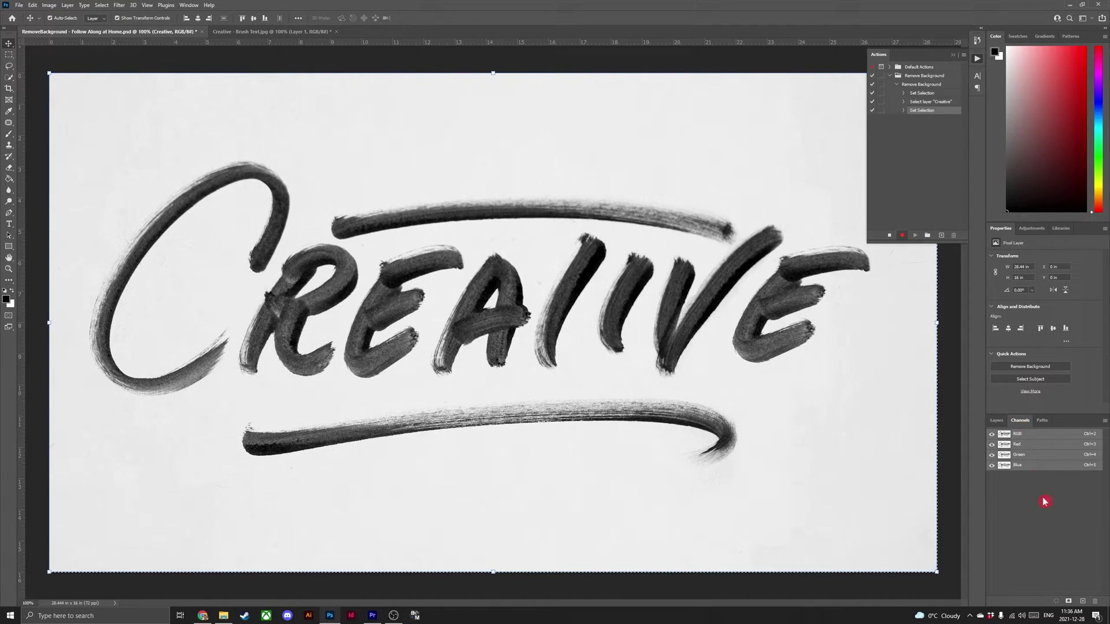
left_click(1056, 603)
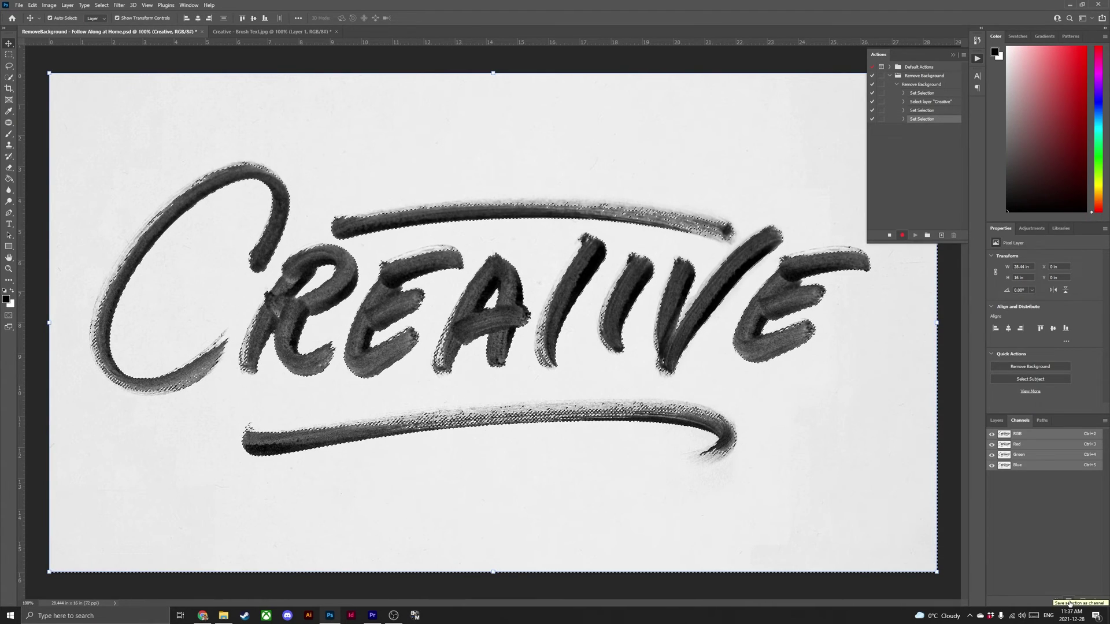
left_click(1069, 602)
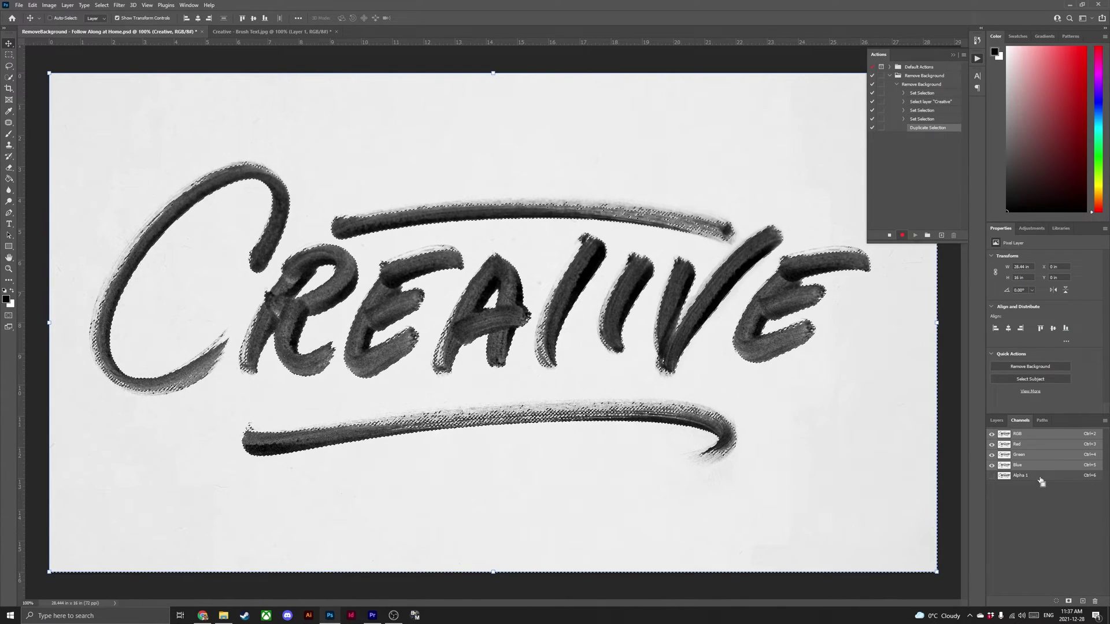
left_click(1039, 480, "ctrl")
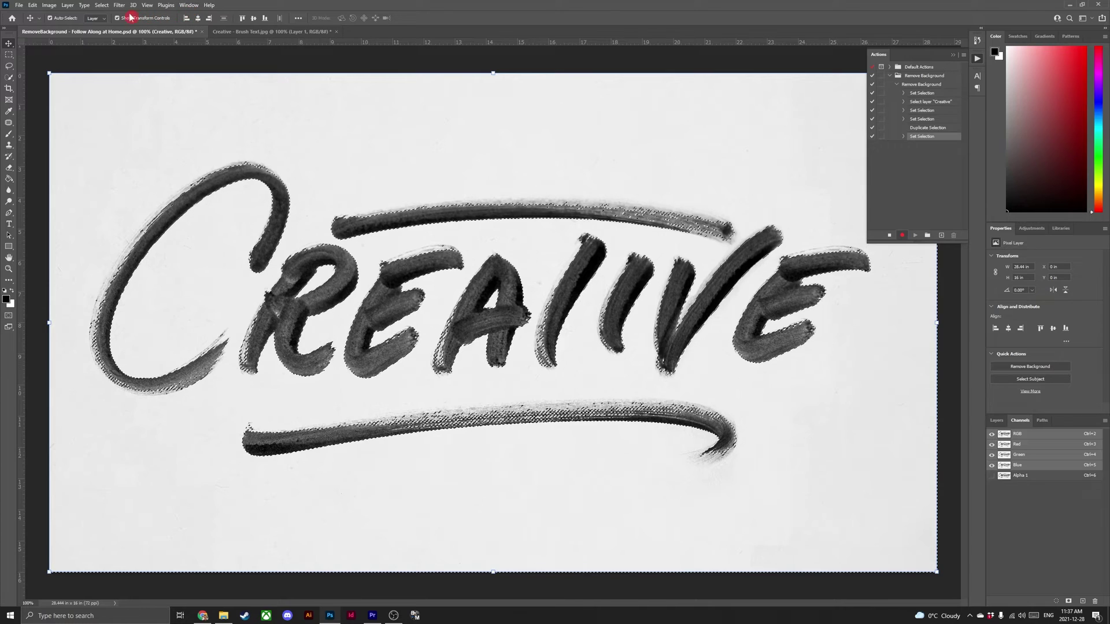
- Invert the selection and add a new empty Layer 1 above Creative
left_click(99, 5)
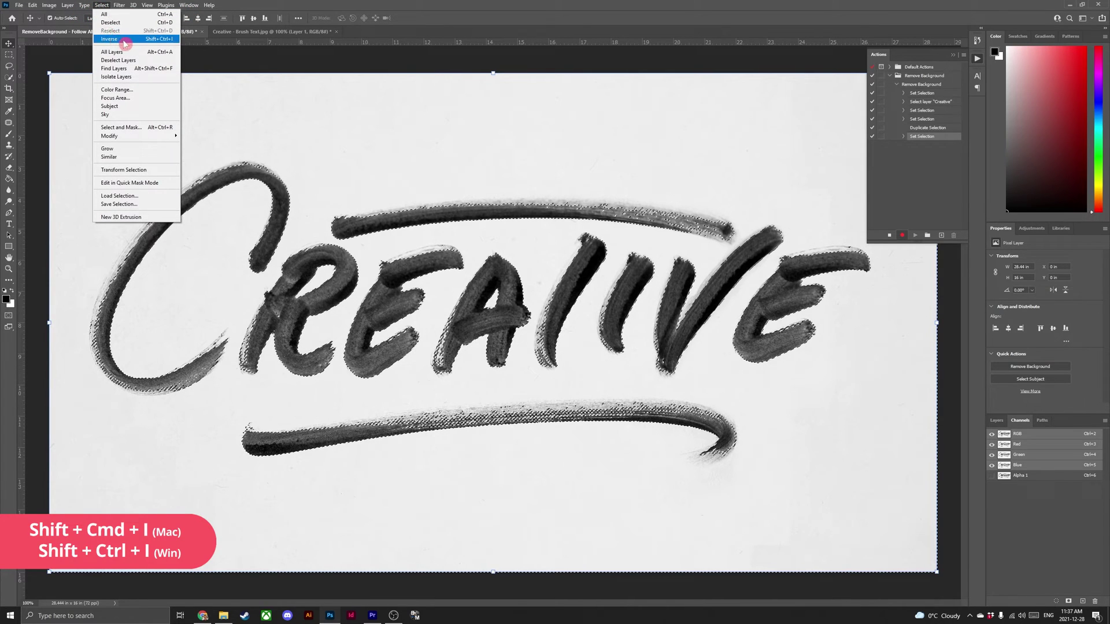
left_click(153, 39)
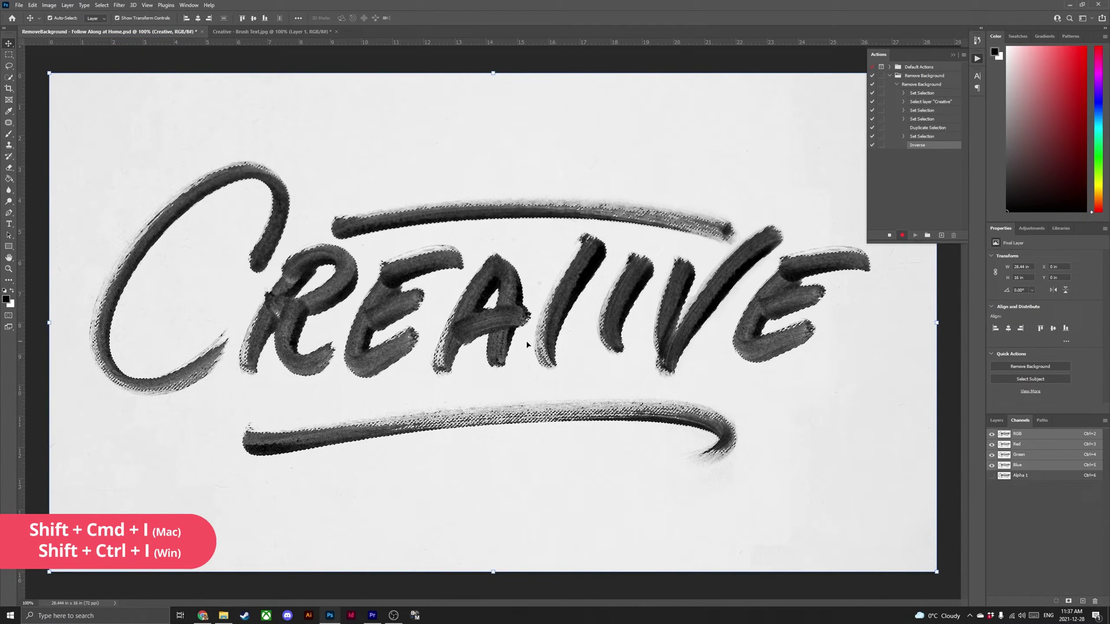
left_click(997, 420)
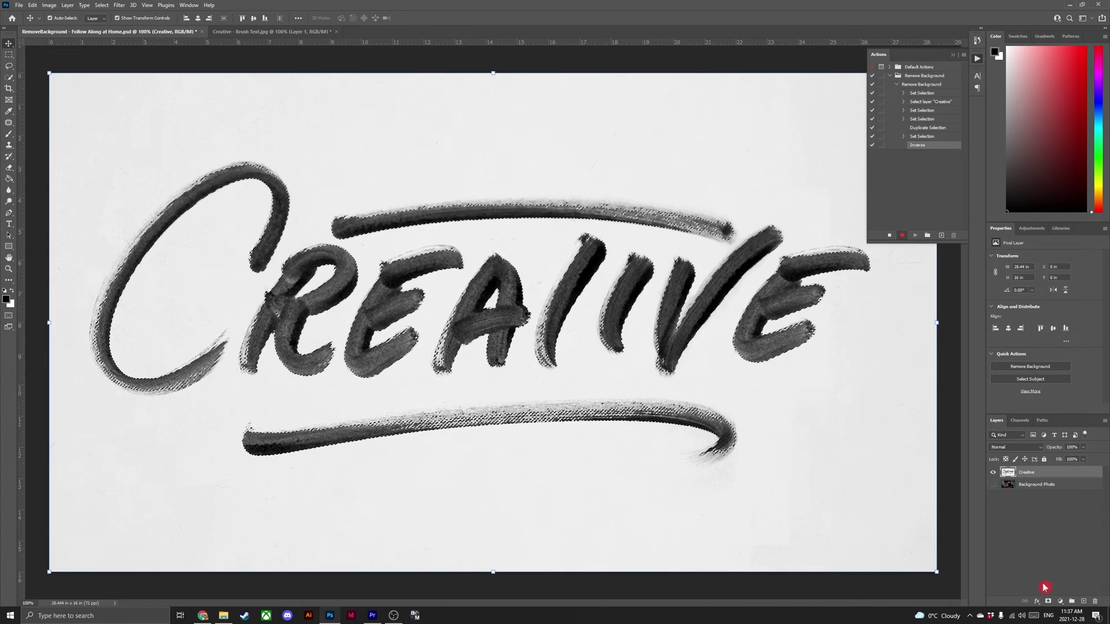
left_click(1084, 601)
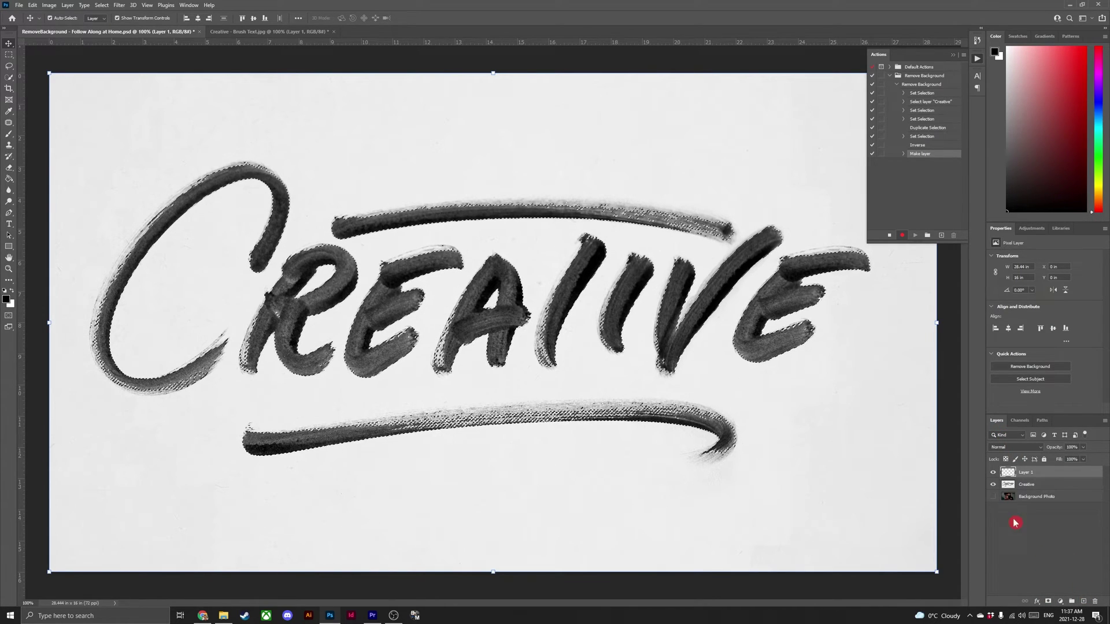
- Hide Creative, fill the selection on Layer 1 with Foreground Color at 100%, then deselect
left_click(993, 485)
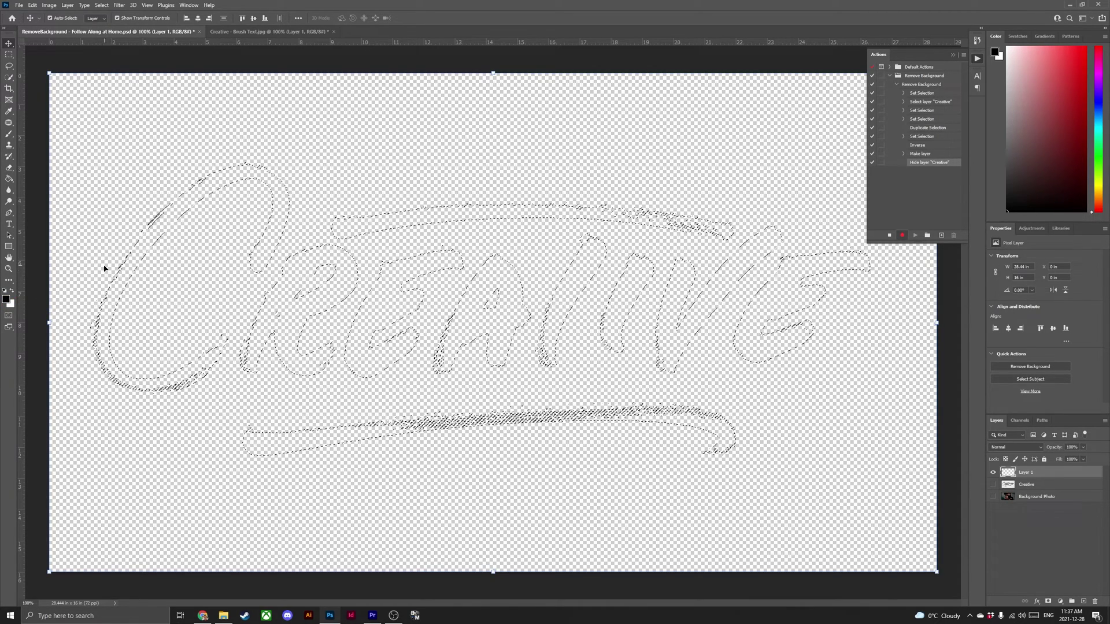
left_click(33, 5)
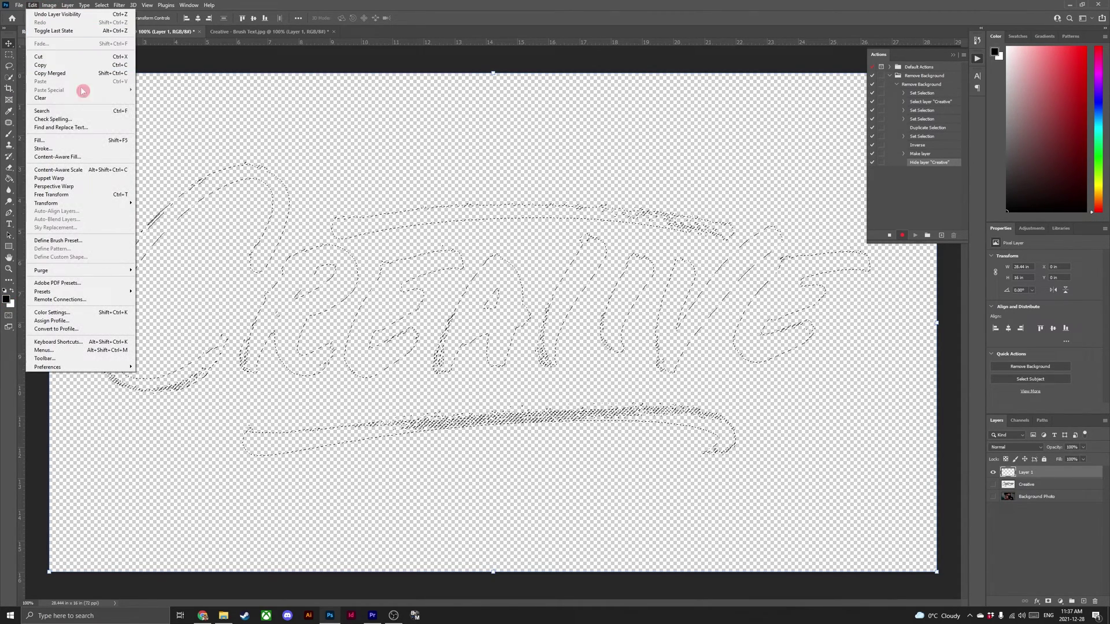
left_click(79, 140)
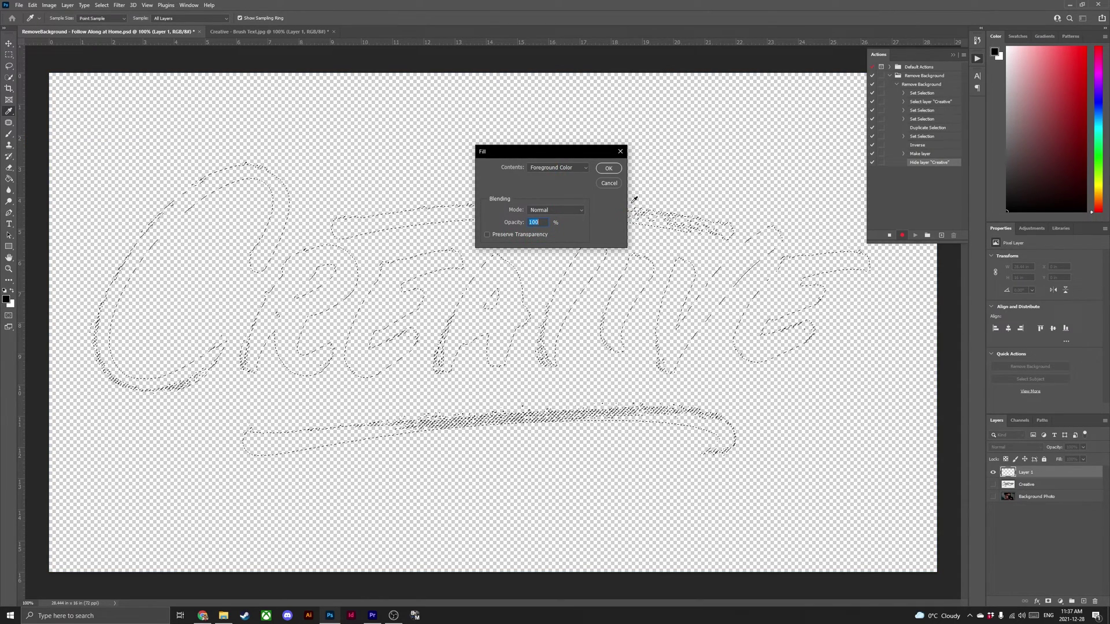
left_click(608, 169)
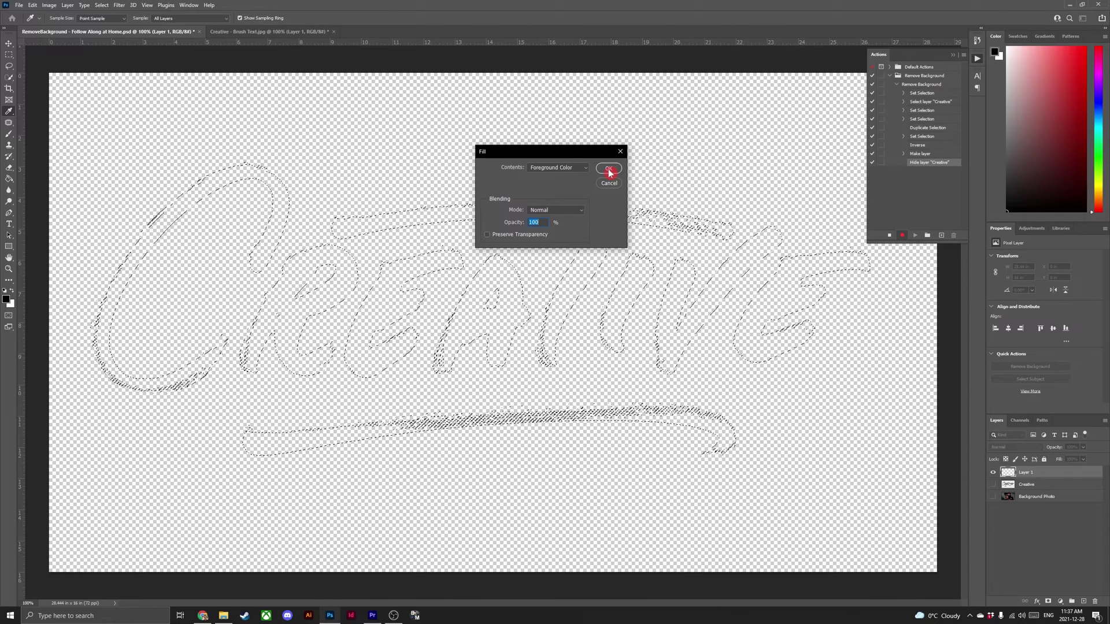
key("v")
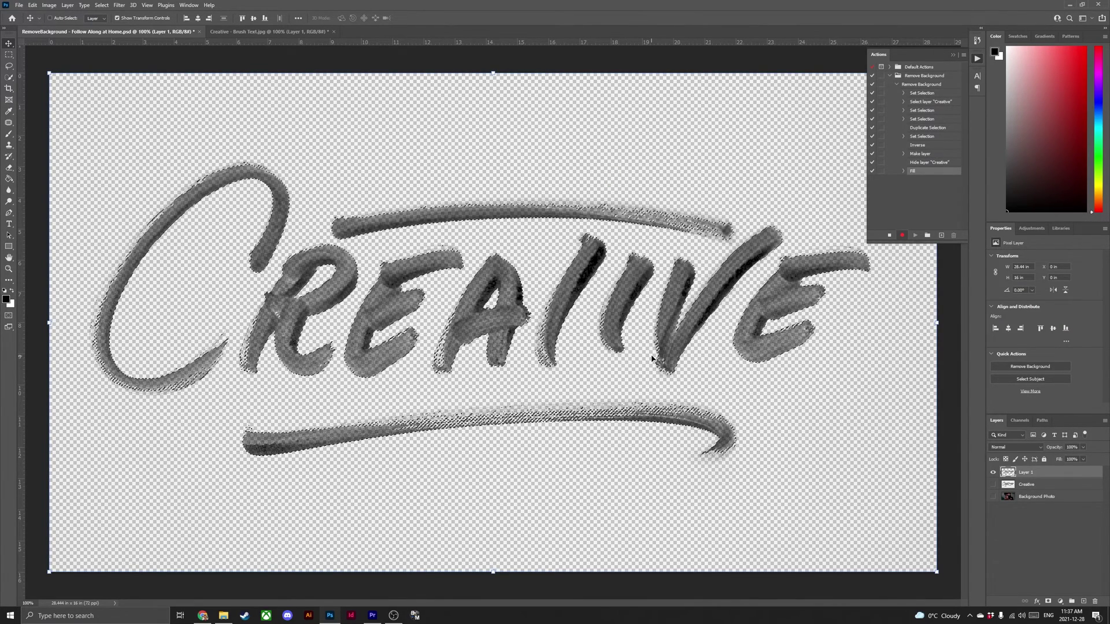
key("ctrl+d")
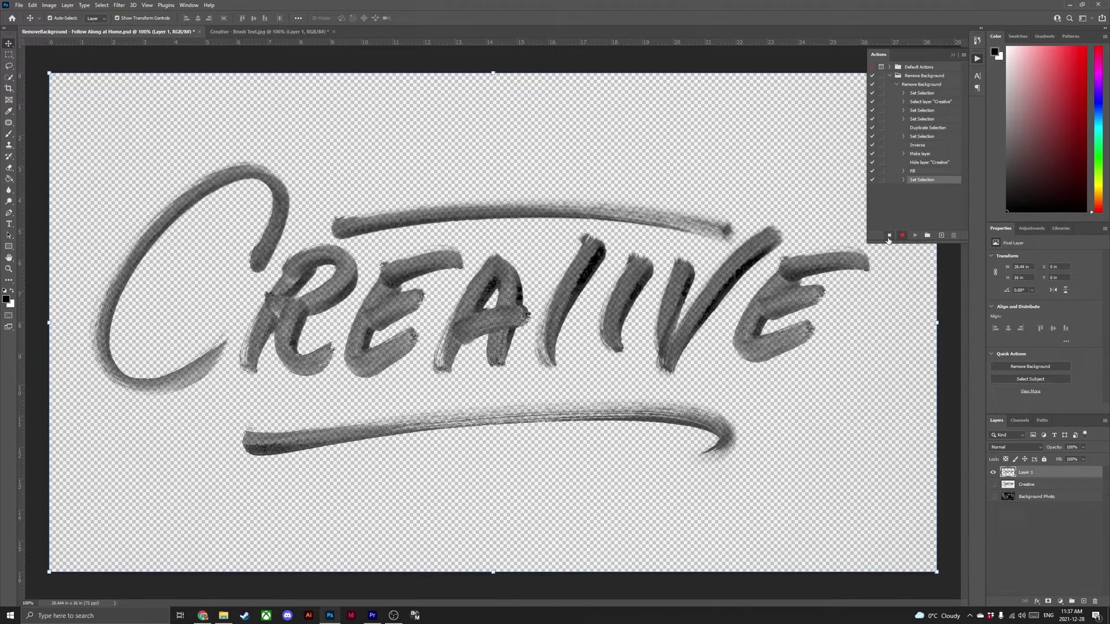
- Stop recording the action and show the Background Photo layer behind the lettering
left_click(888, 235)
left_click(994, 497)
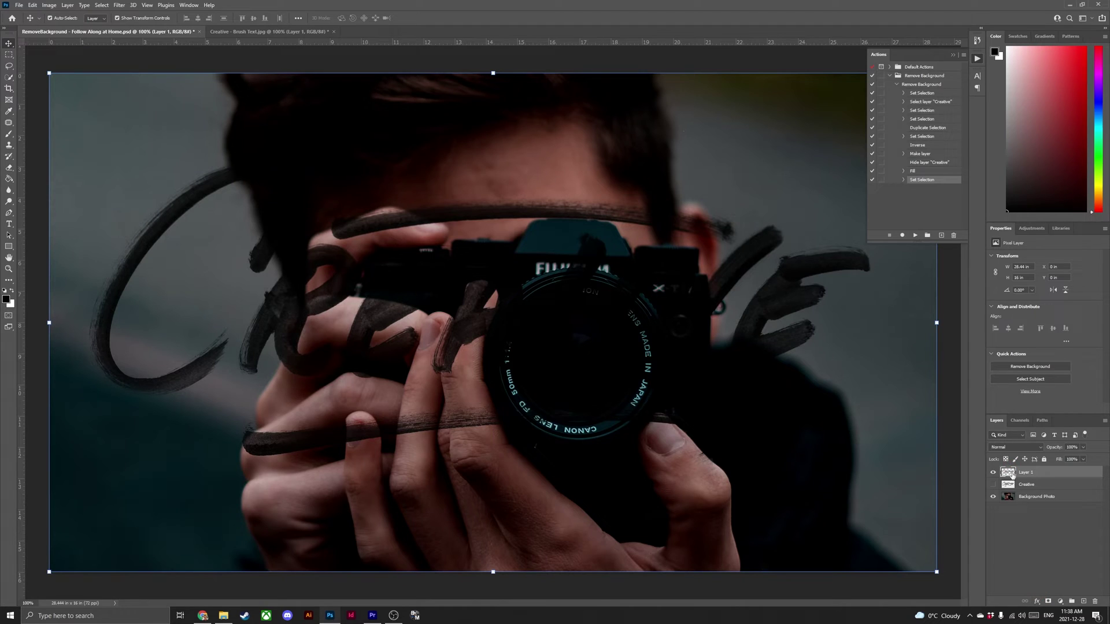
- Give Layer 1 a white Color Overlay effect so the lettering turns white
left_click(1037, 601)
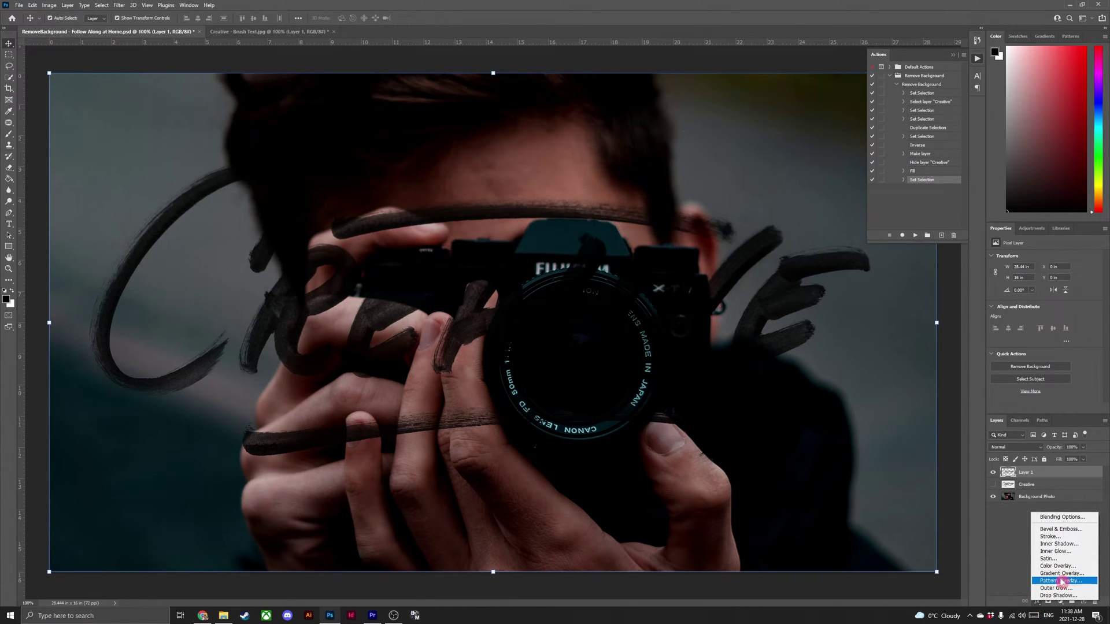
left_click(1061, 567)
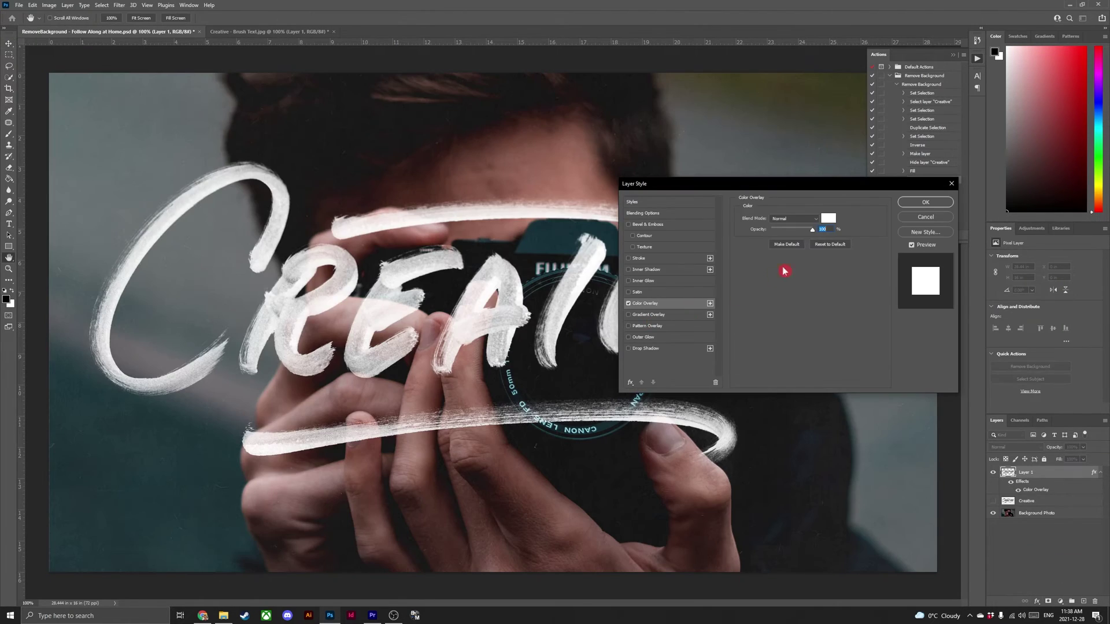
left_click(828, 218)
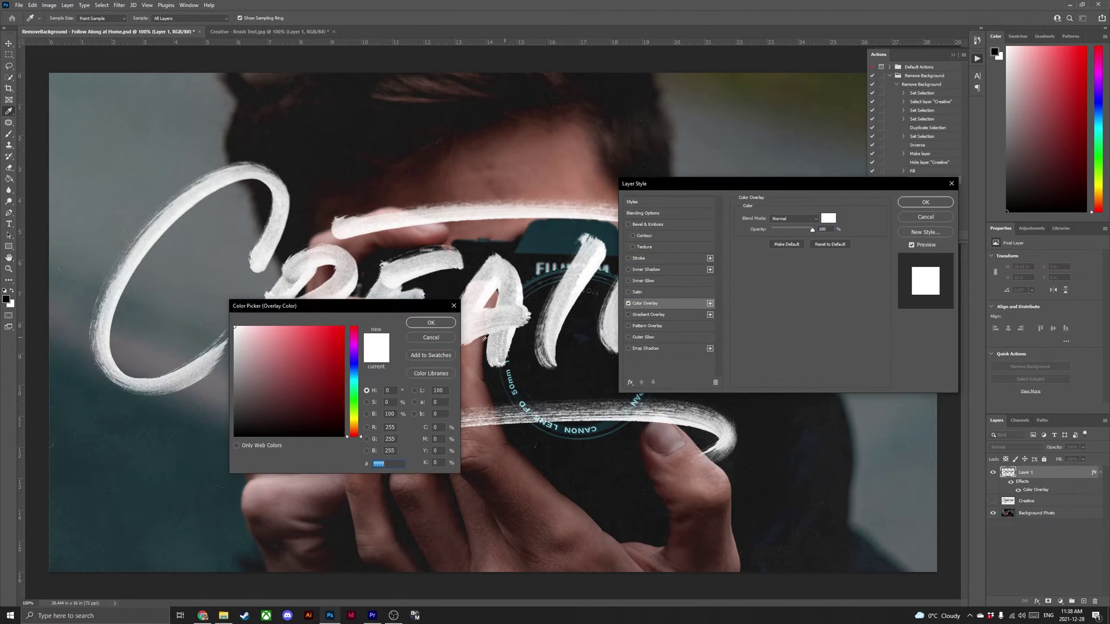
left_click(276, 413)
left_click(430, 322)
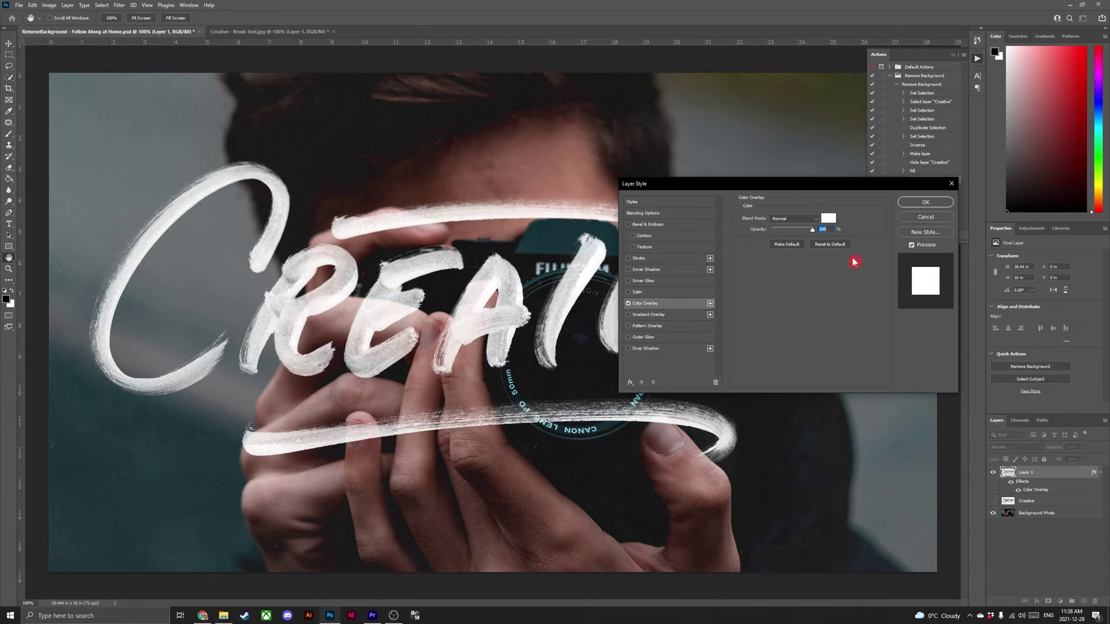
left_click(925, 202)
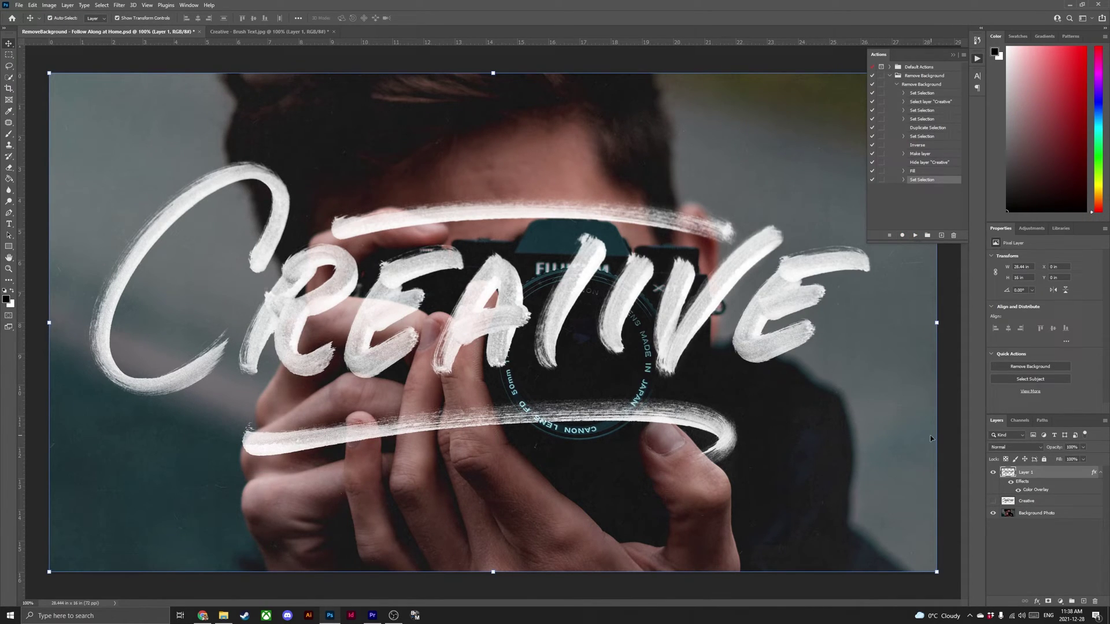
left_click(948, 424)
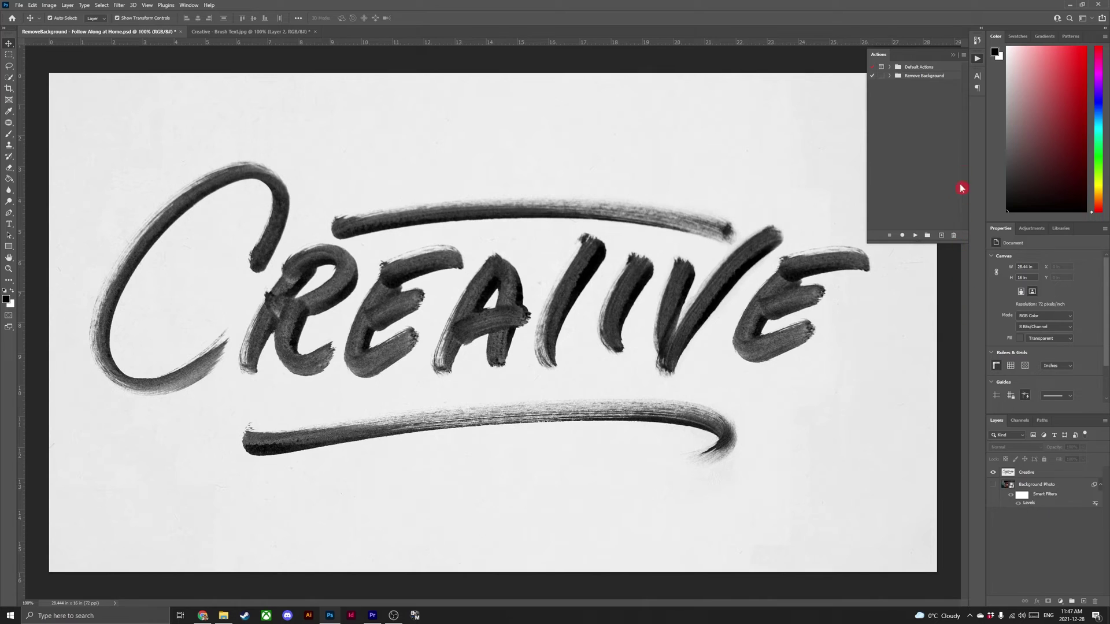
- With the Creative layer selected, play the Remove Background action
left_click(1032, 476)
left_click(889, 97)
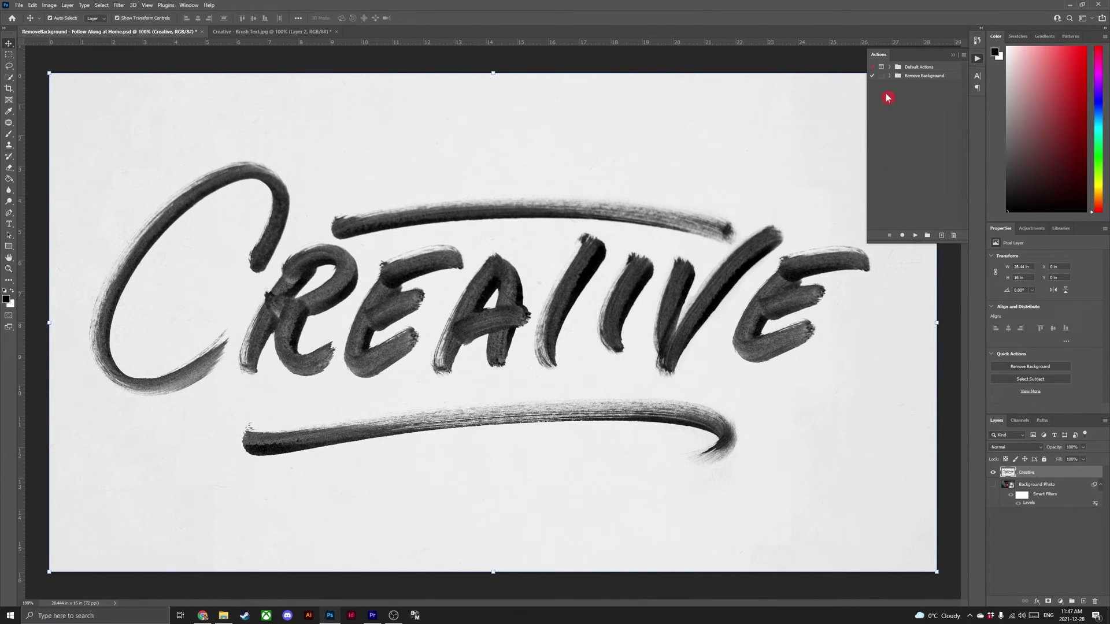
left_click(890, 76)
left_click(919, 207)
left_click(915, 236)
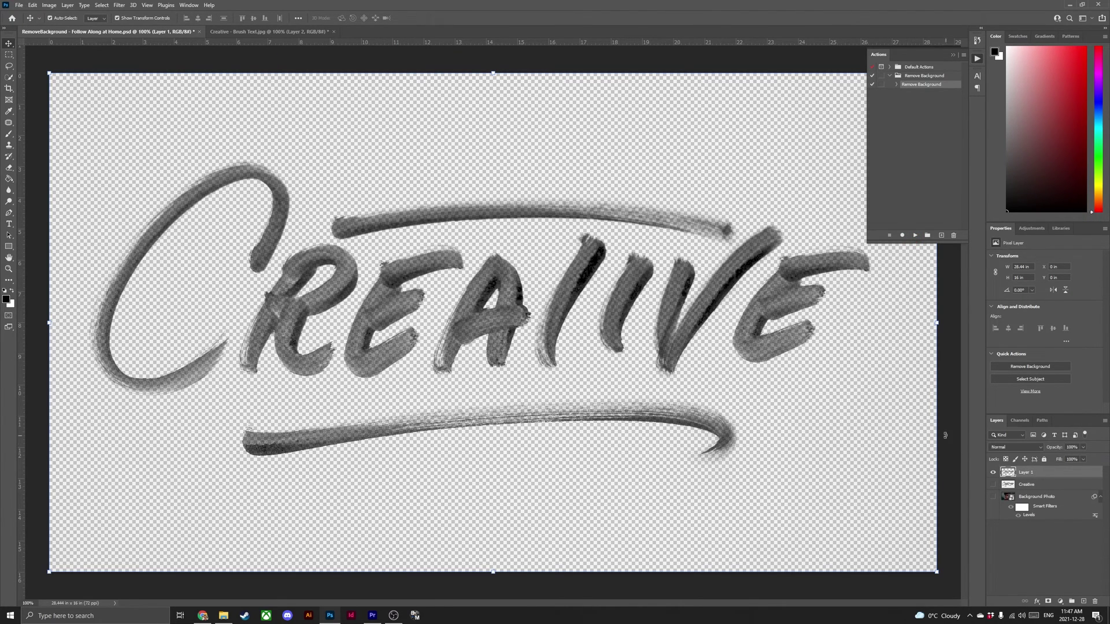
- Show the Background Photo layer and add a white Color Overlay to the new lettering layer
left_click(993, 497)
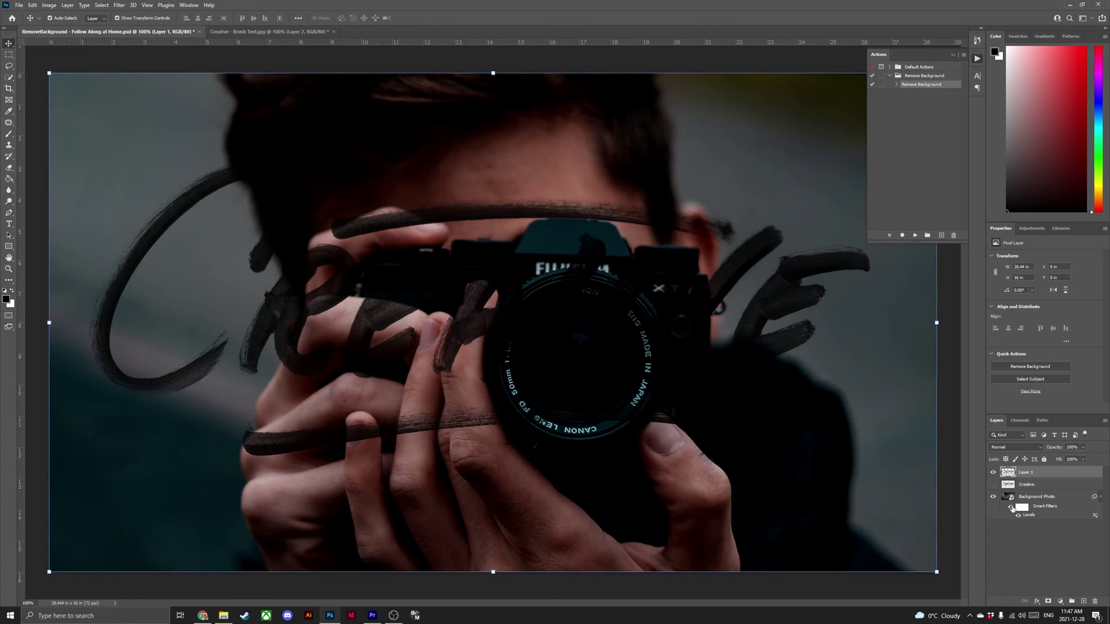
left_click(1037, 602)
left_click(1051, 570)
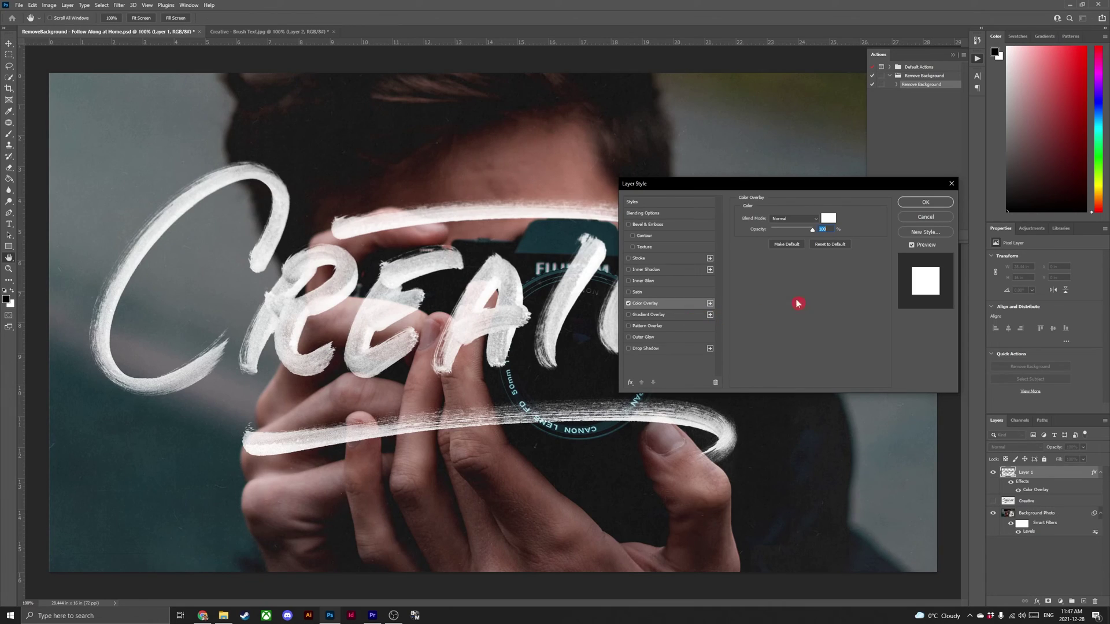
left_click(924, 201)
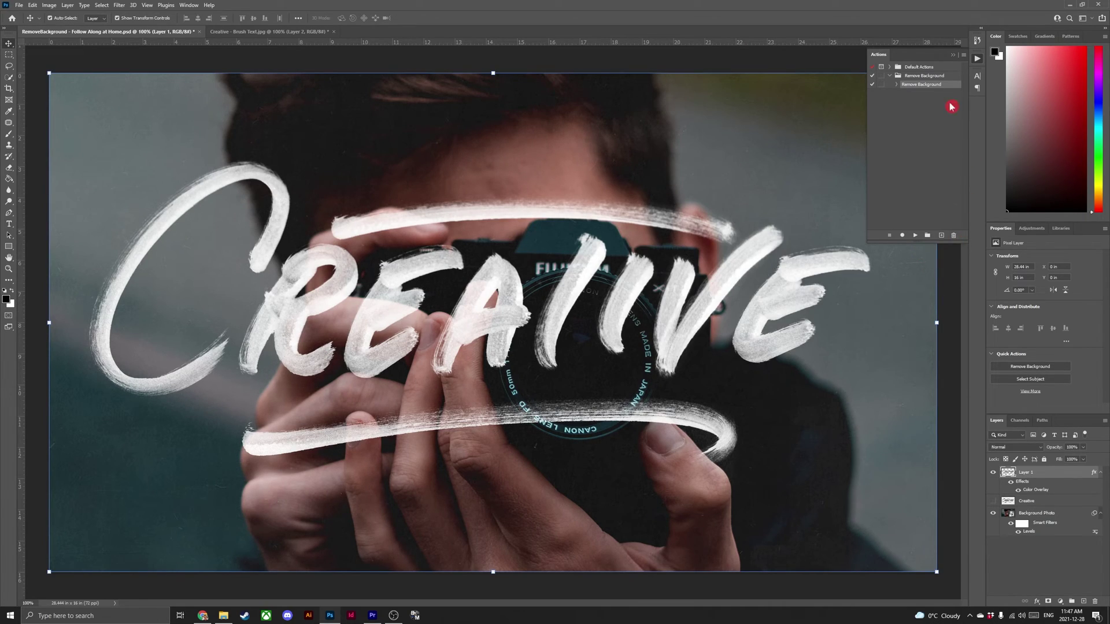